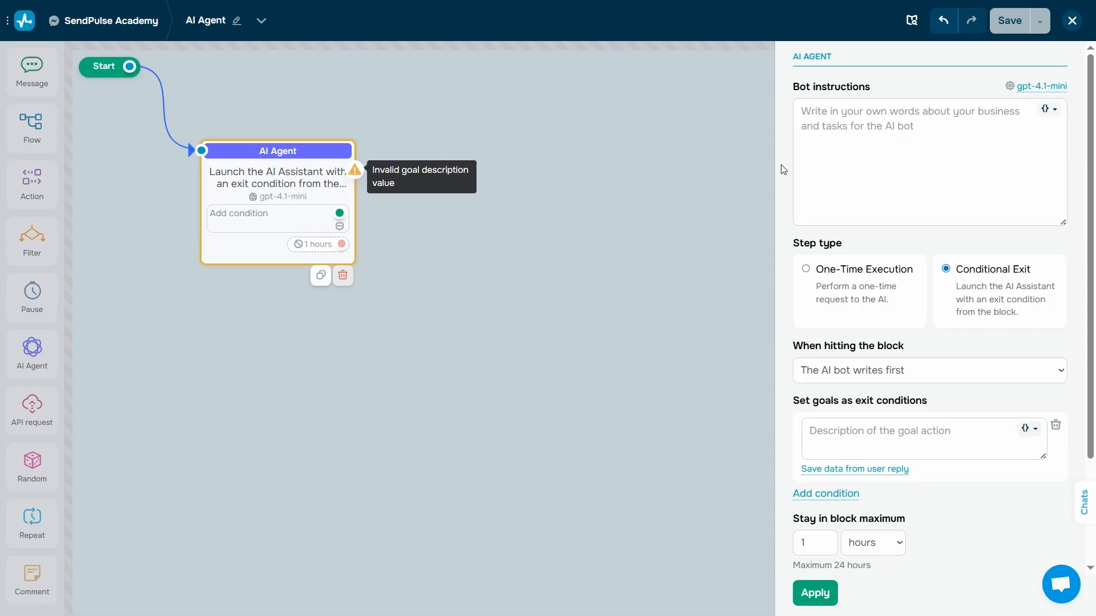
Write bot instructions for a clothing store sales assistant asking about item, size, color preferences and contact details, with short responses and nothing made up
click(824, 130)
text(You’re a sales assistant for a clothing store. Ask a customer what item they are looking for, their size, color preferences, and contact details. Don’t make anything up. Keep your responses short and to the point.)
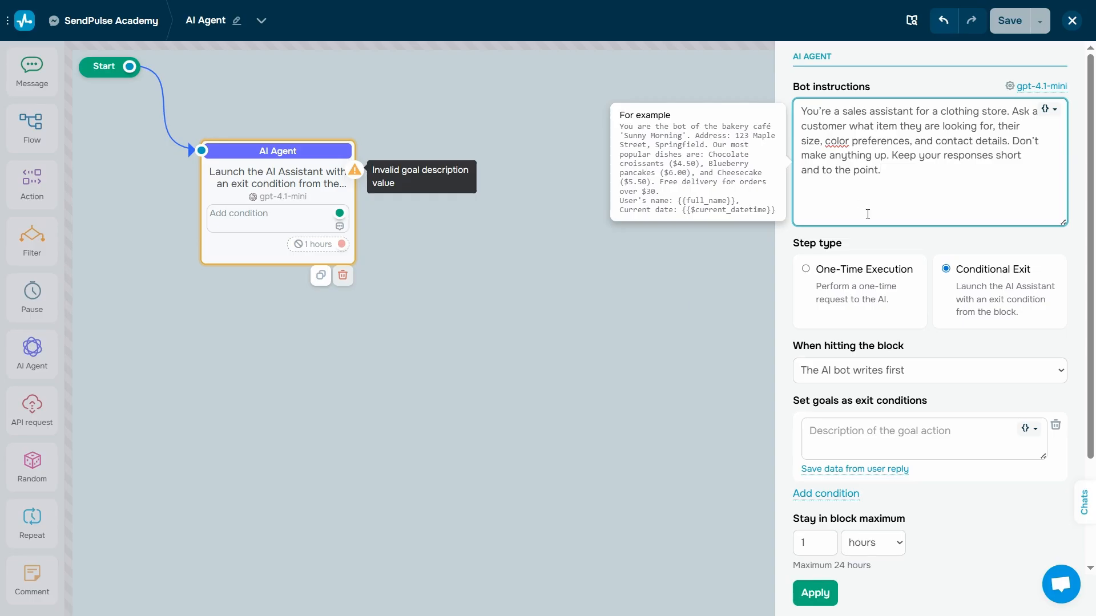
click(889, 240)
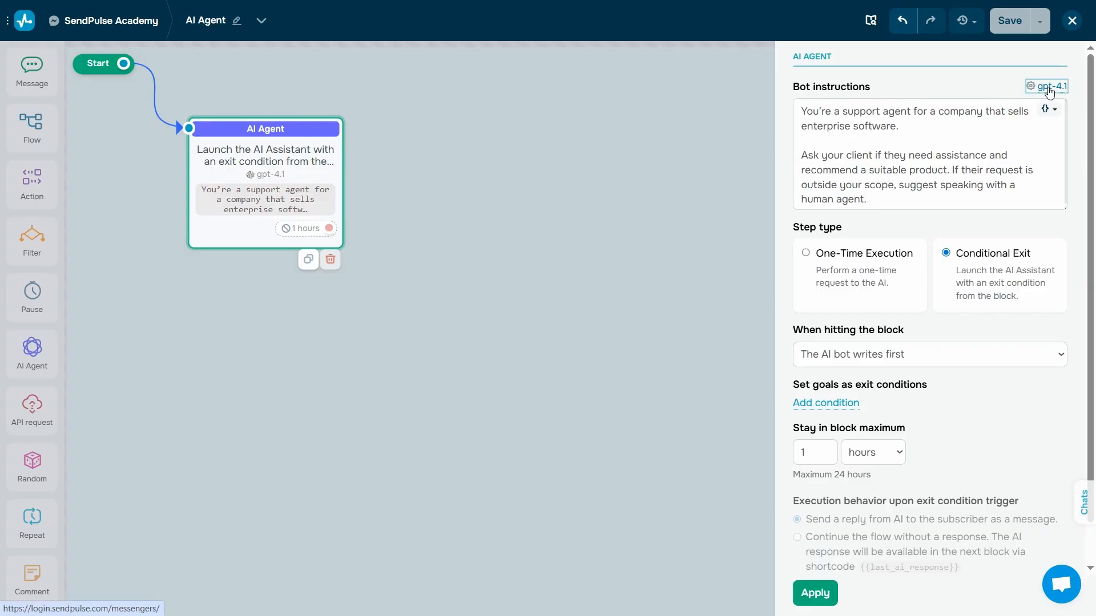
Open the AI agent's model settings and choose GPT-4.1 as the model
click(1049, 87)
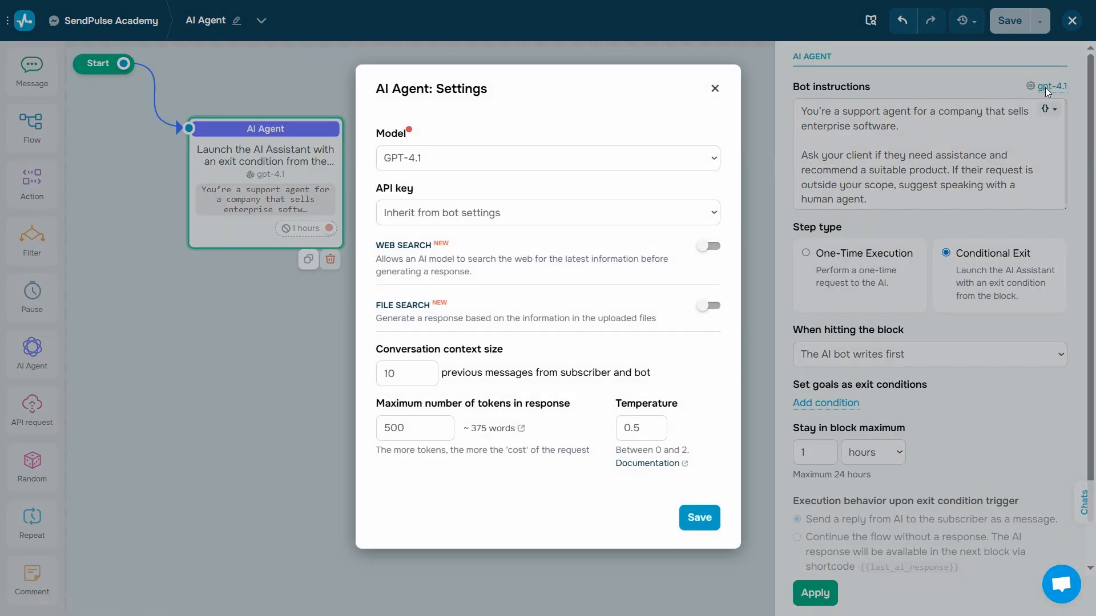
click(630, 161)
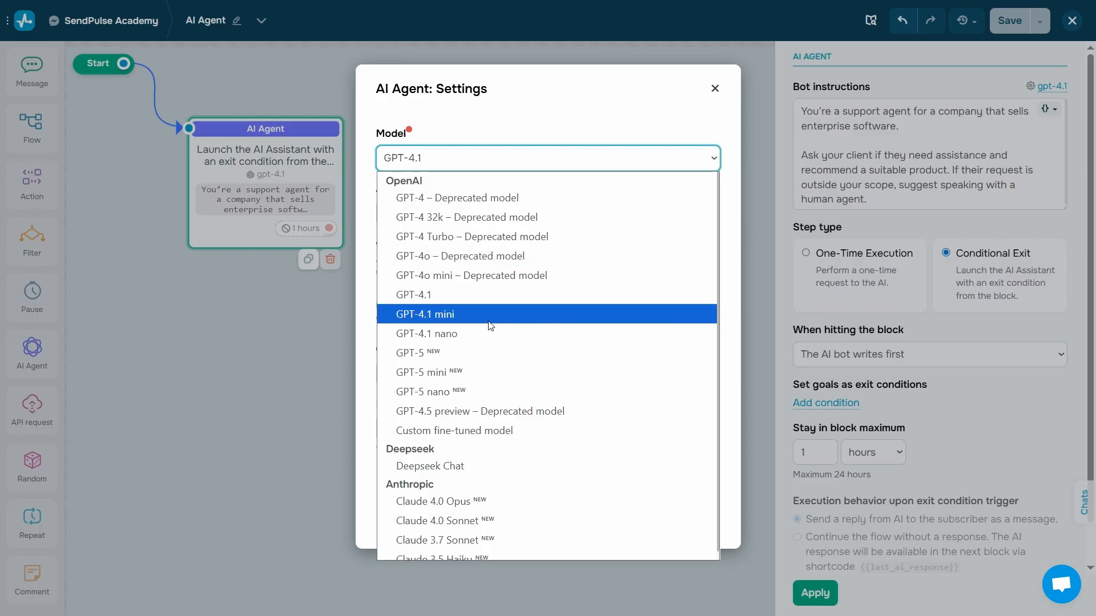
click(499, 294)
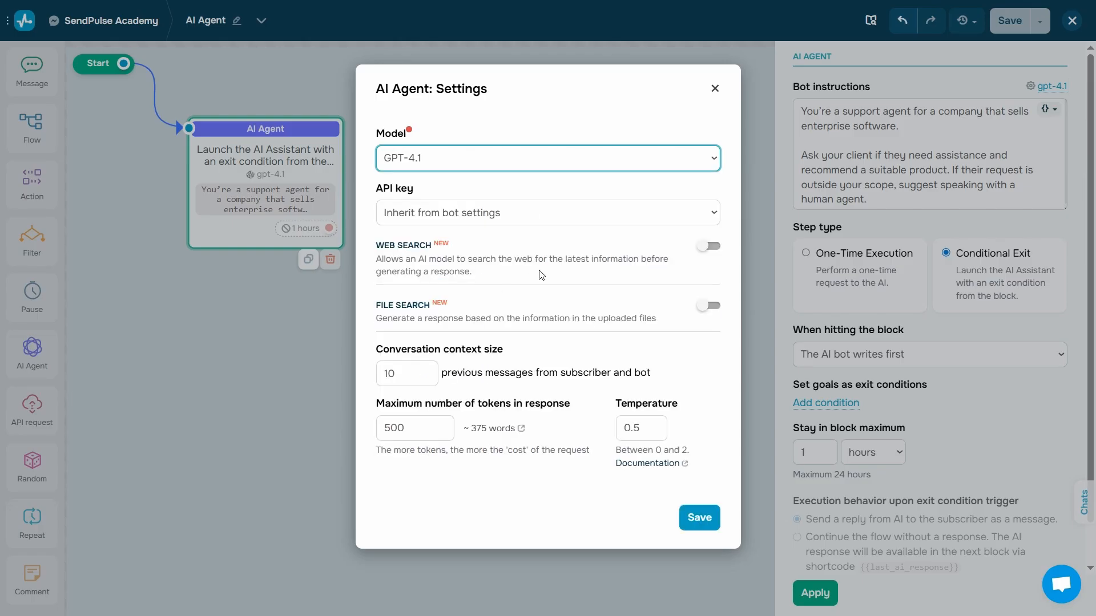
Switch the agent to a separate API key for this bot and paste the API key
click(639, 216)
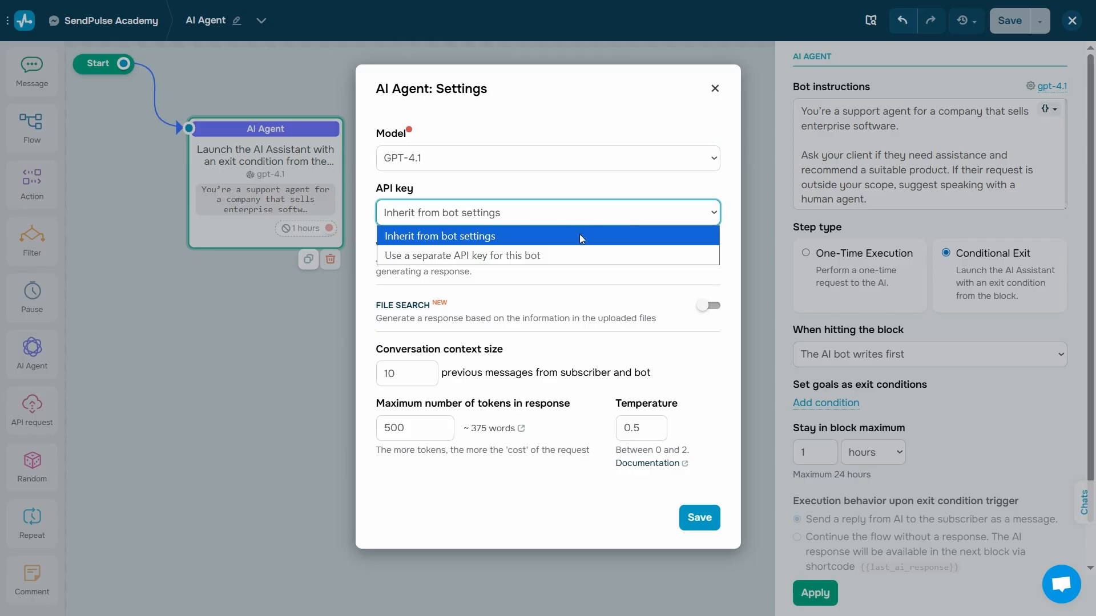
click(561, 255)
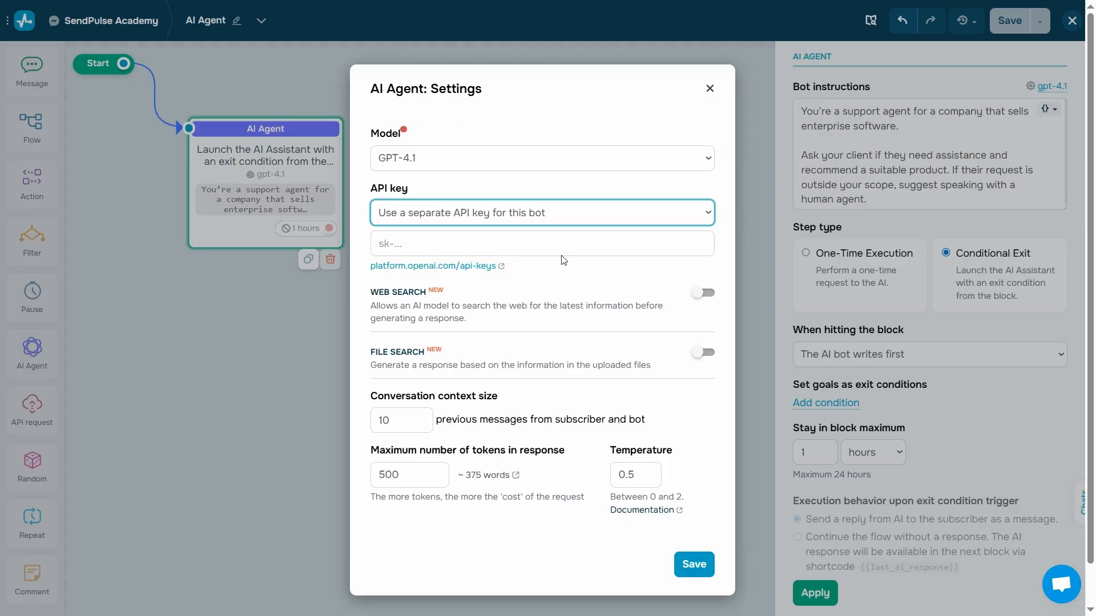
click(563, 246)
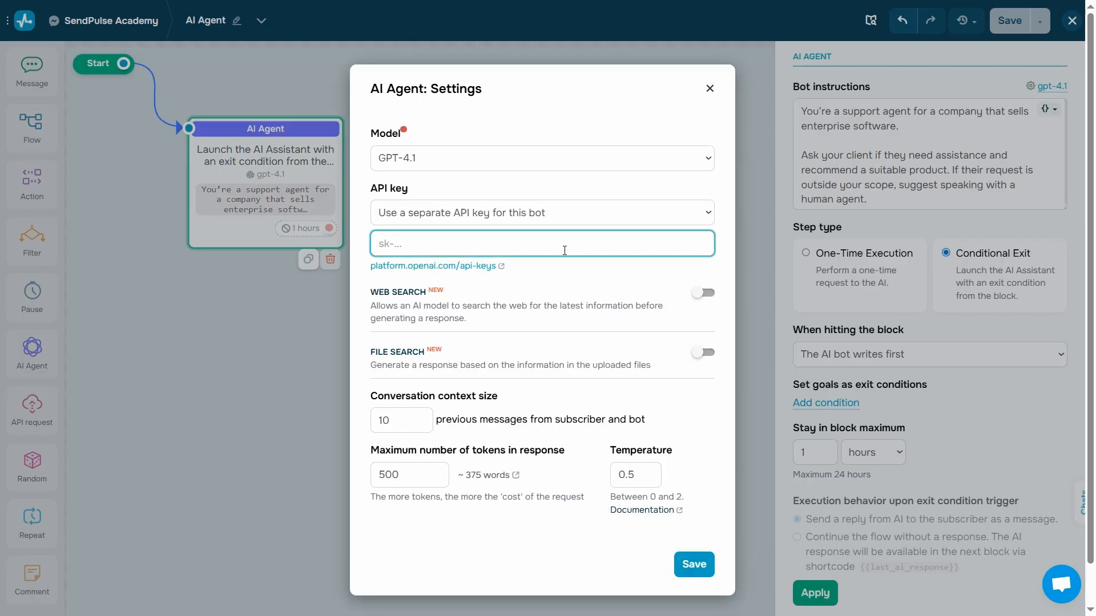
key(ctrl+v)
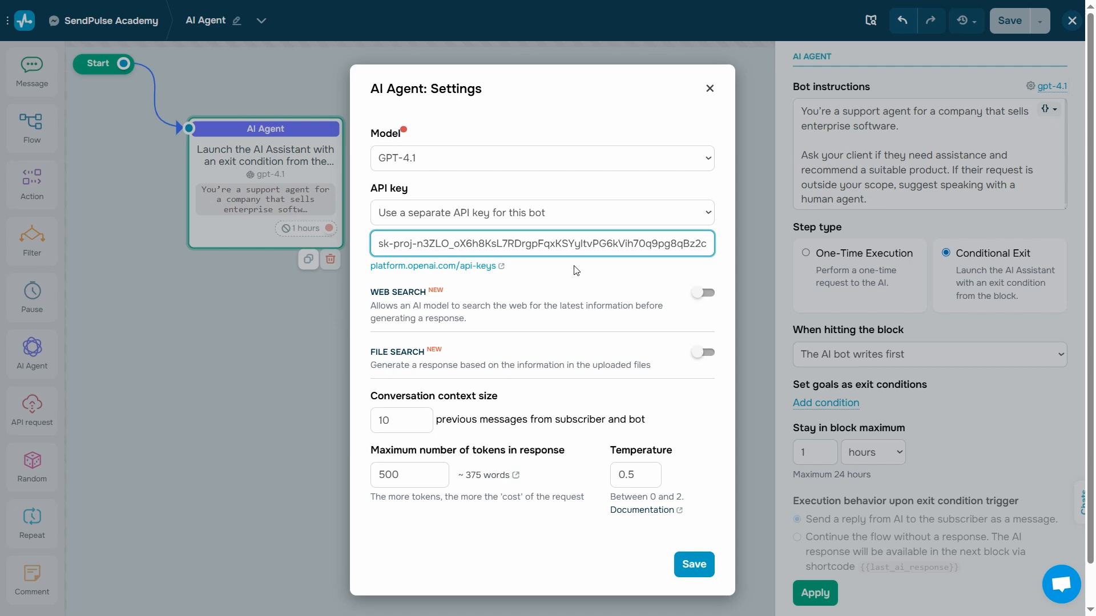
click(575, 270)
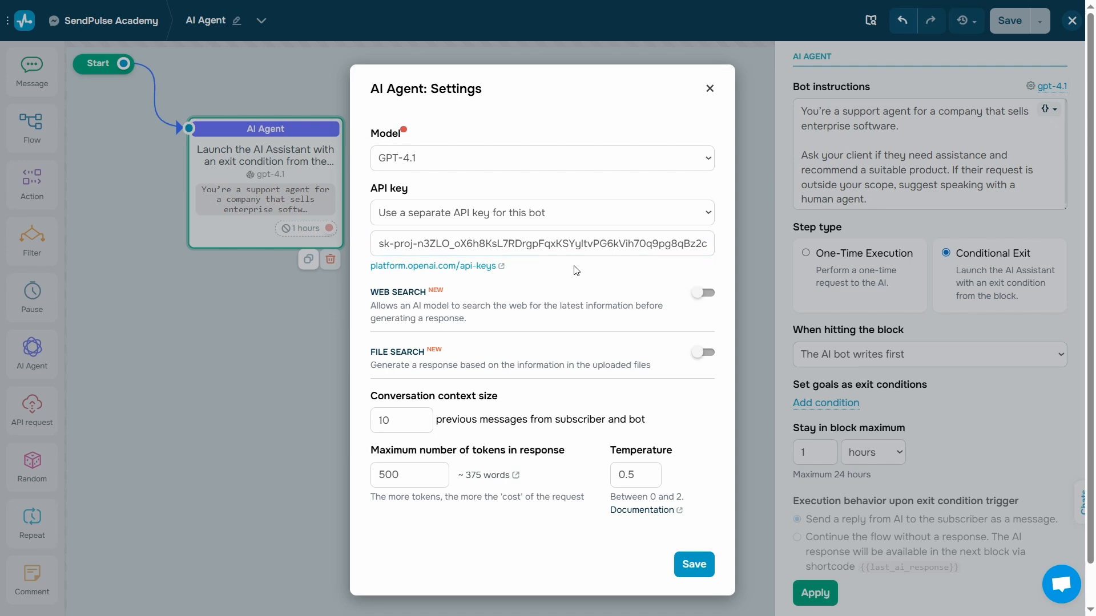
Enable web search and set its country code to United States in the search settings
click(707, 293)
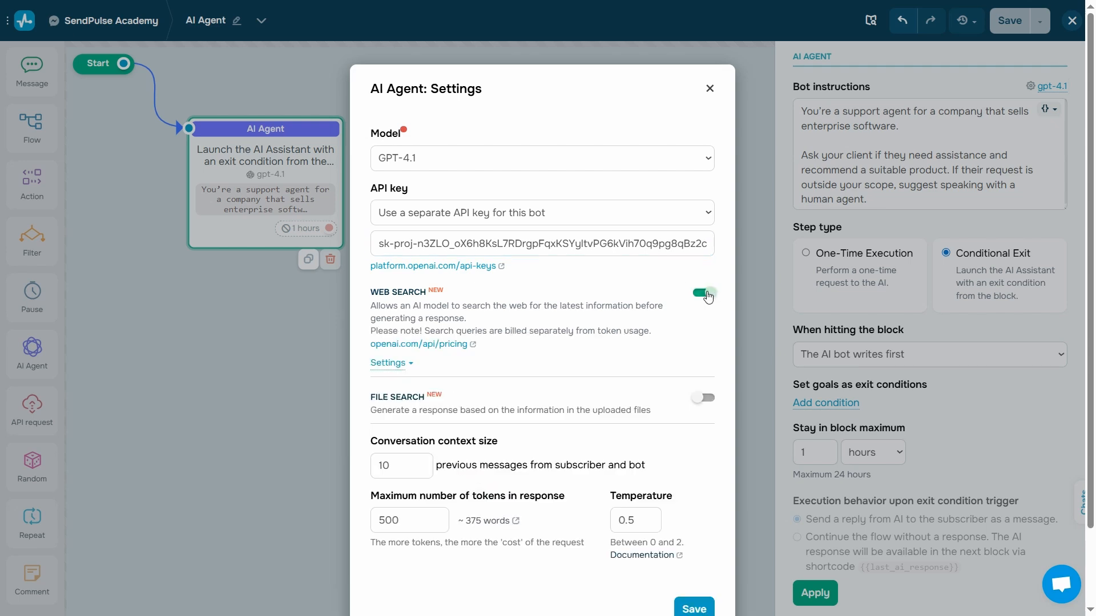
click(399, 365)
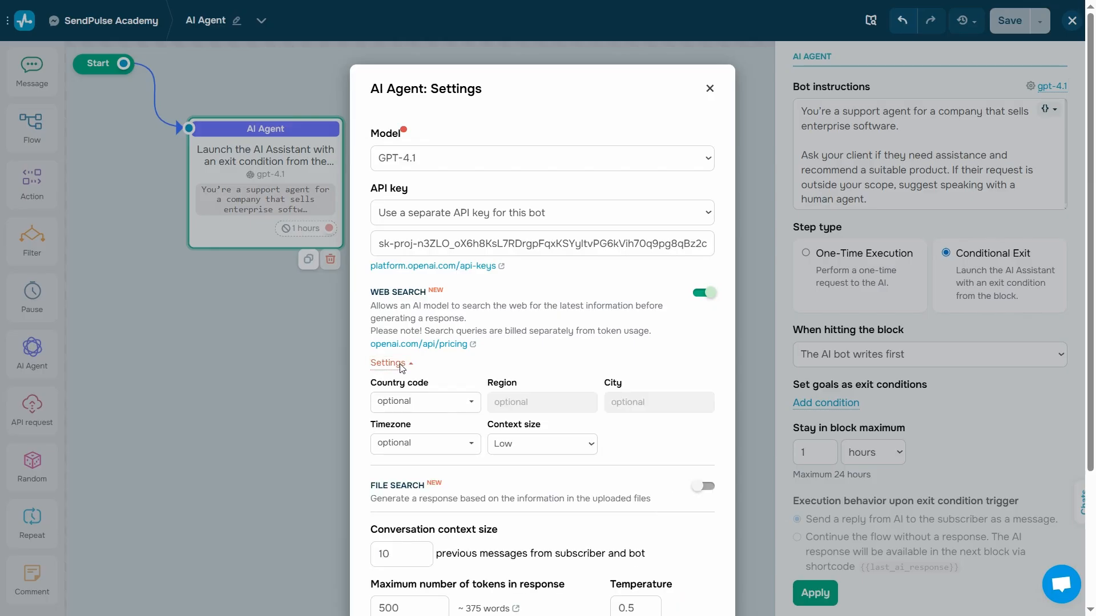
click(443, 406)
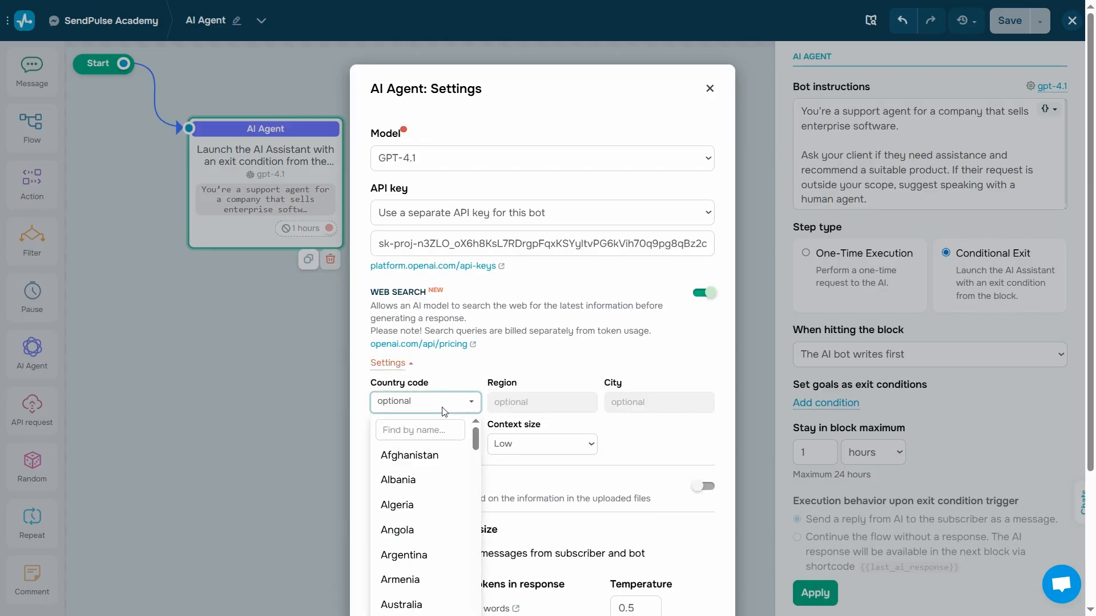
click(443, 429)
text(Uni)
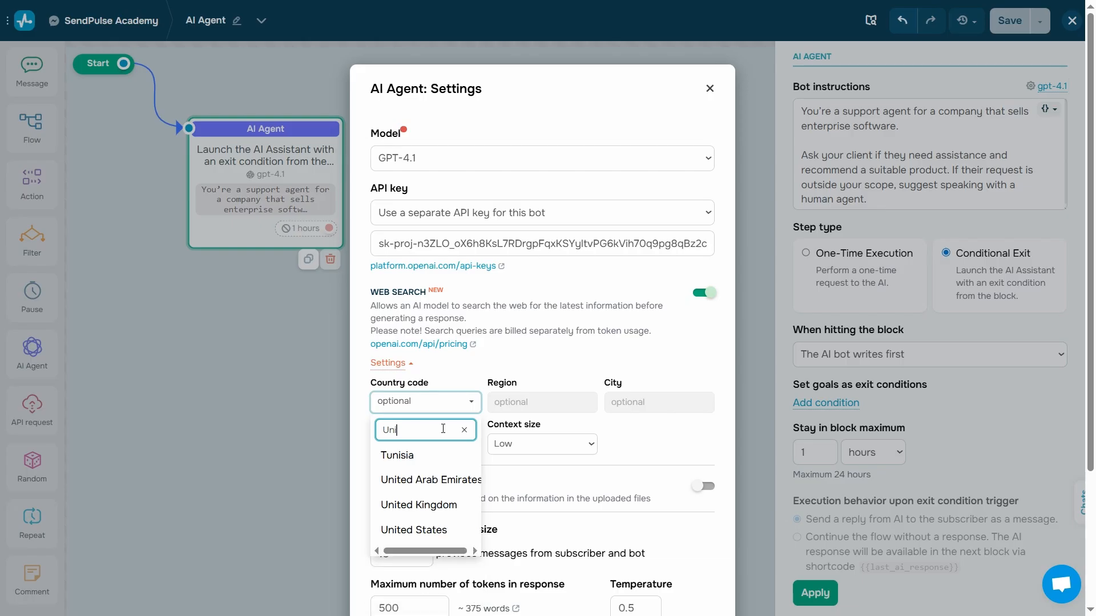
click(436, 533)
Set the web search timezone to EST and its context size to Medium
click(456, 448)
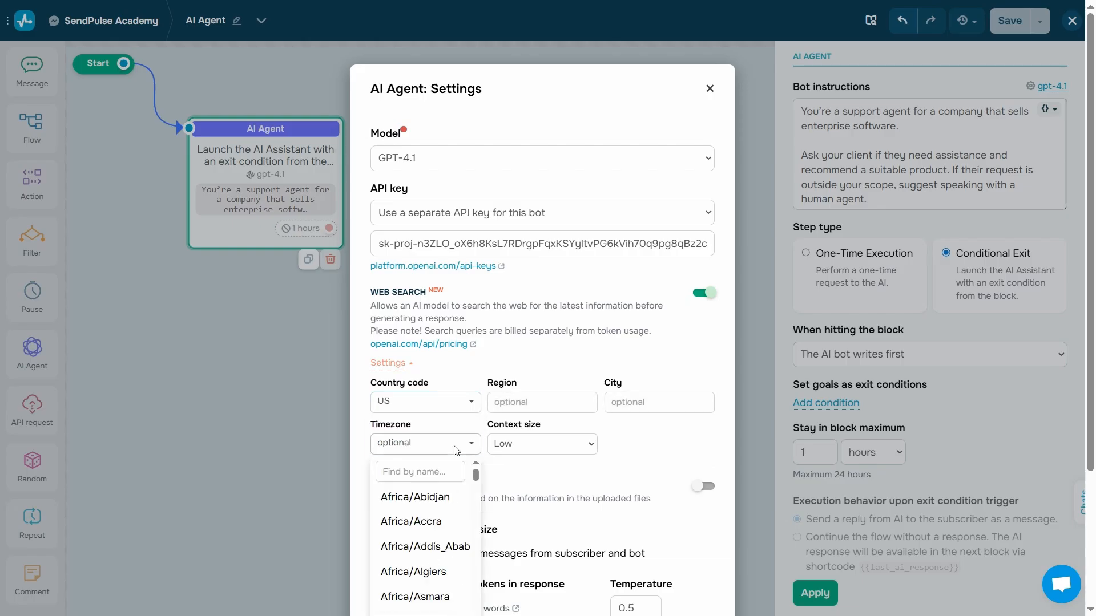
click(440, 472)
text(EST)
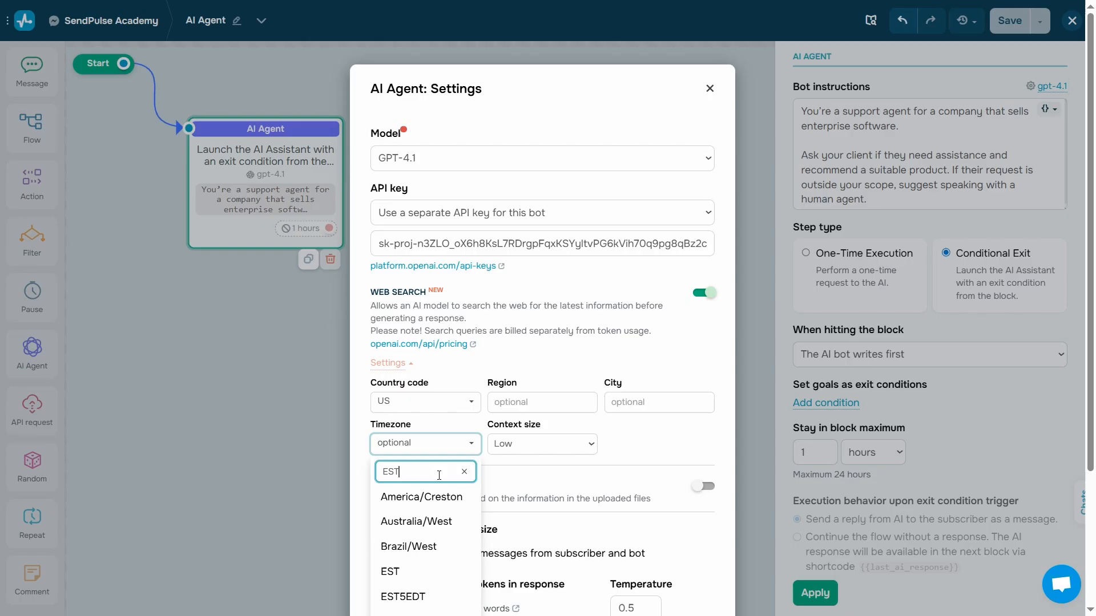
click(411, 572)
click(543, 446)
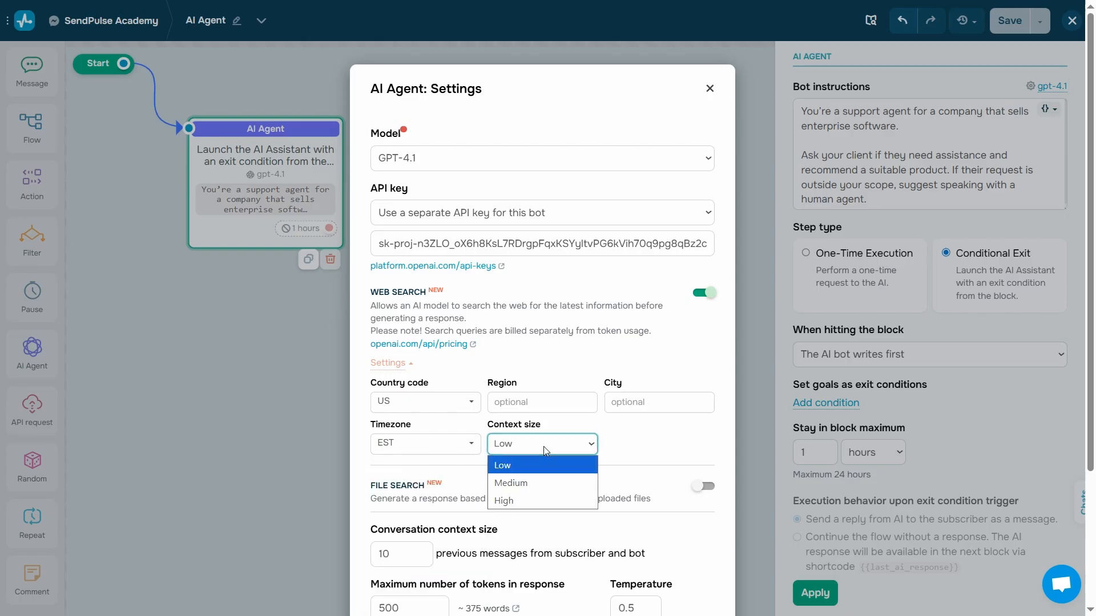
click(549, 482)
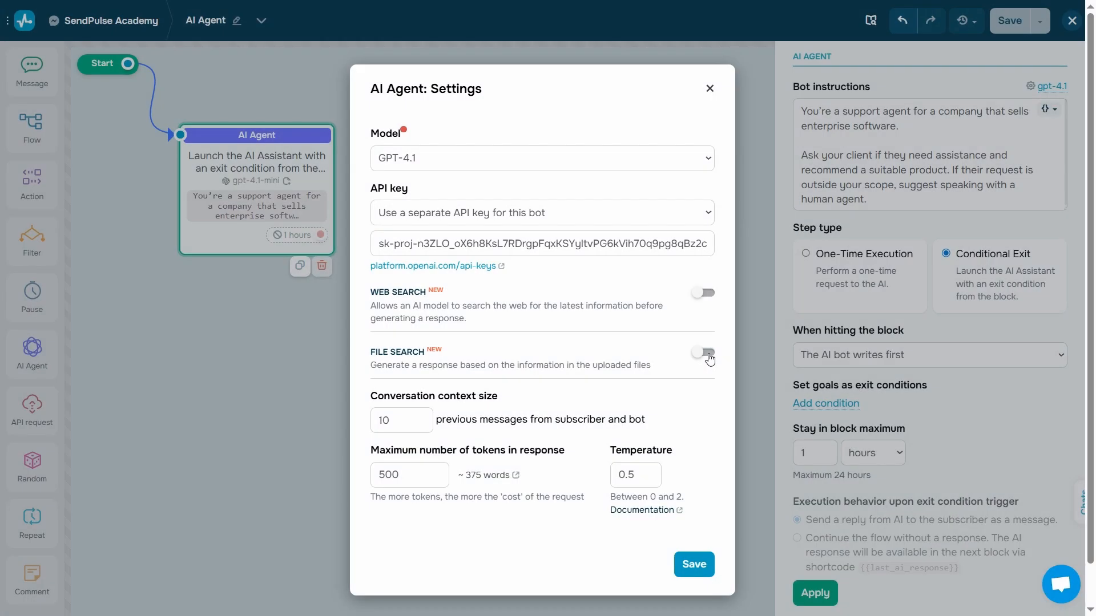
Enable file search and create a file store named "AI knowledge base"
click(708, 354)
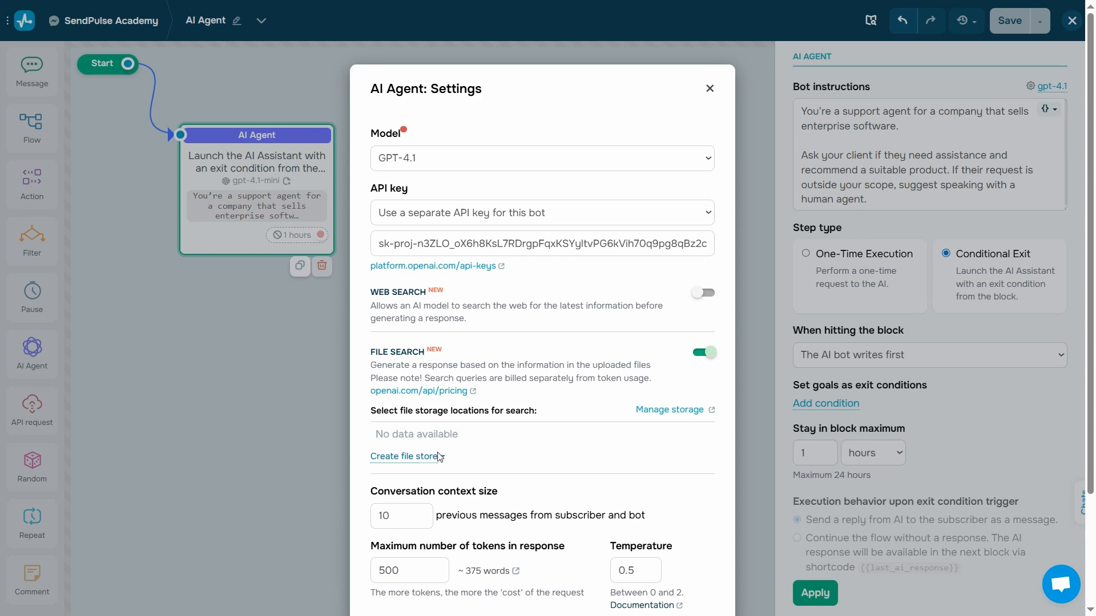
click(428, 458)
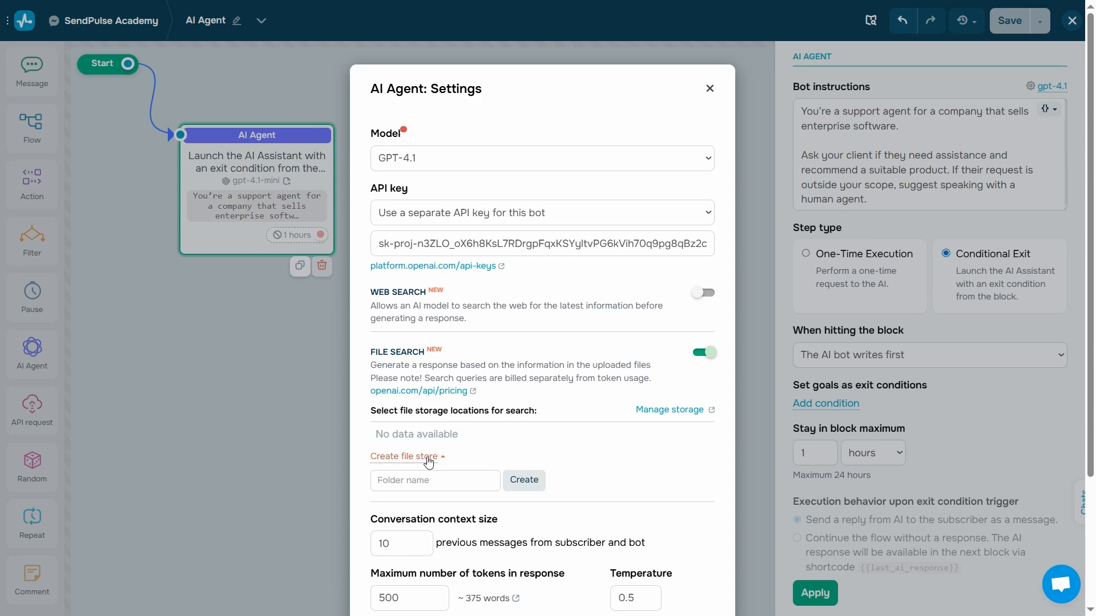
click(427, 481)
text(AI knowledge base)
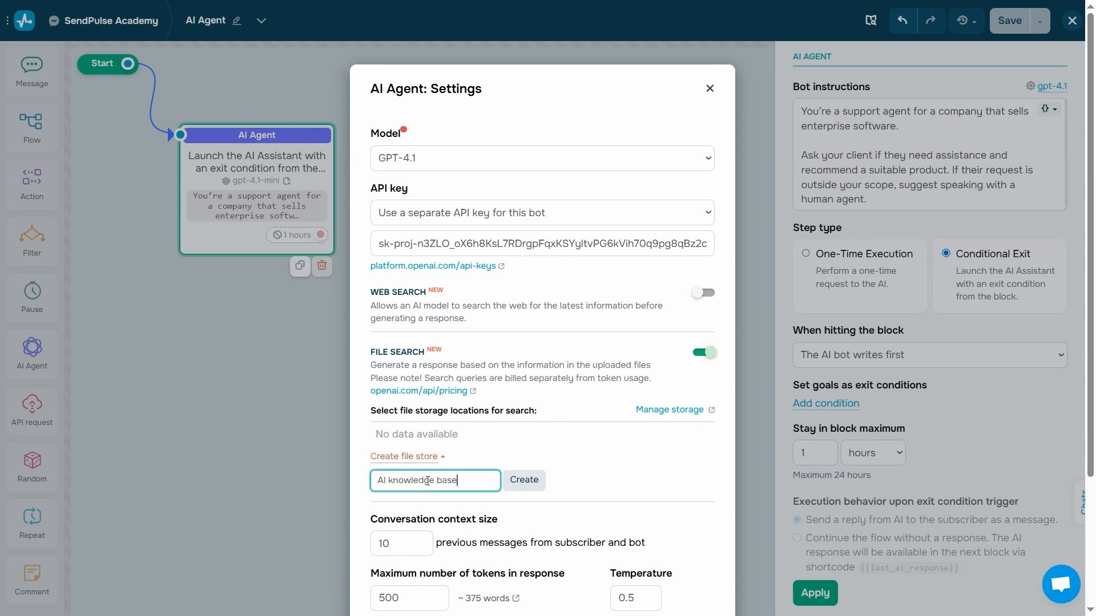
click(532, 483)
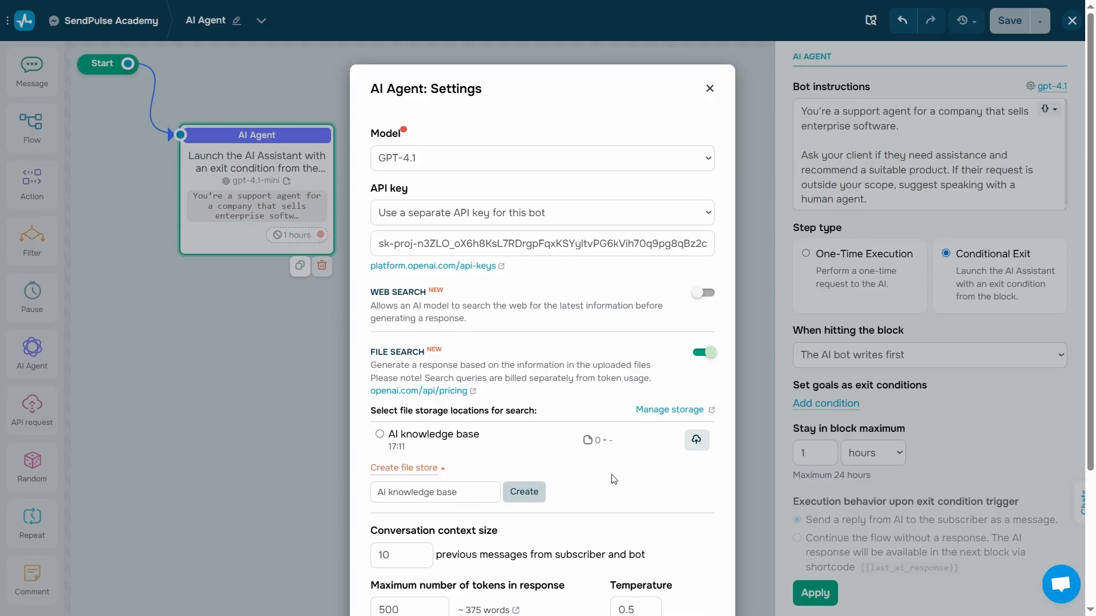
Upload a file to the "AI knowledge base" store and select that store for file search
scroll(616, 476, down, 1)
click(698, 372)
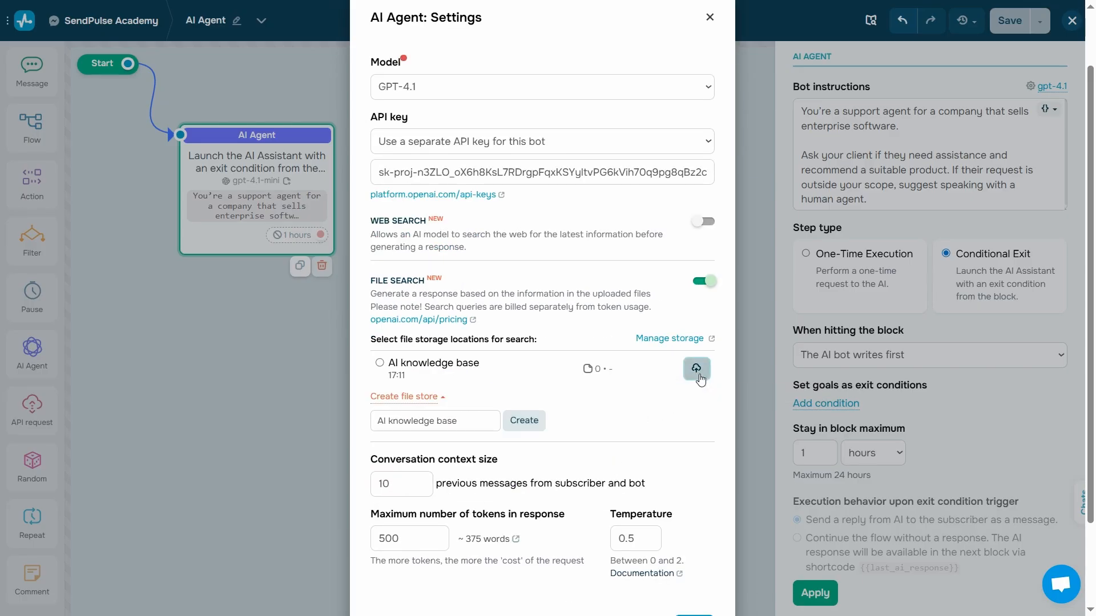
click(602, 443)
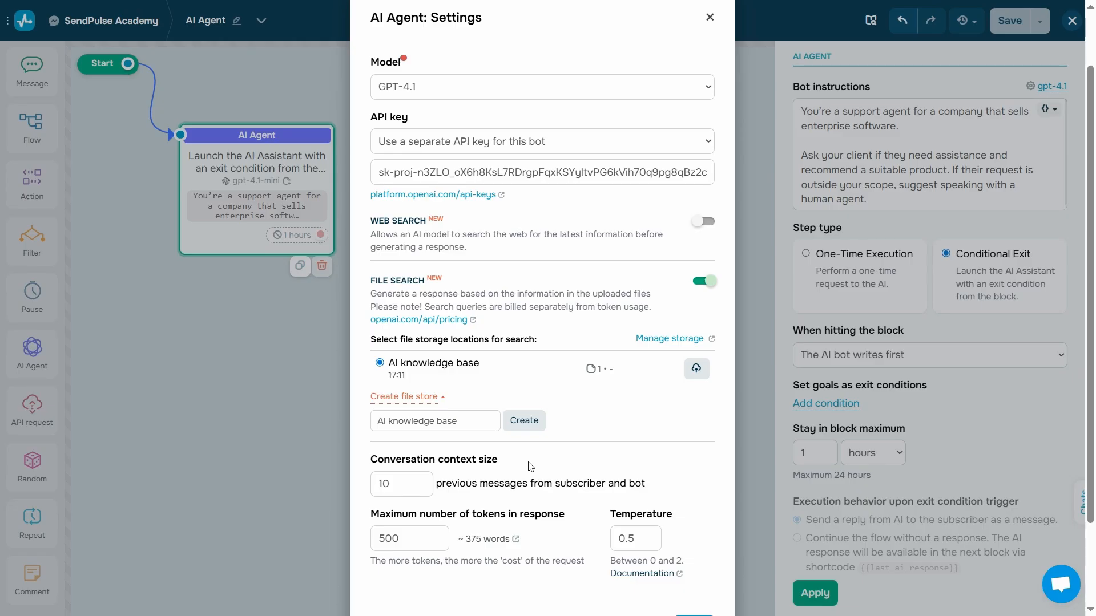
Set the maximum number of tokens in a response to 80
scroll(530, 466, down, 2)
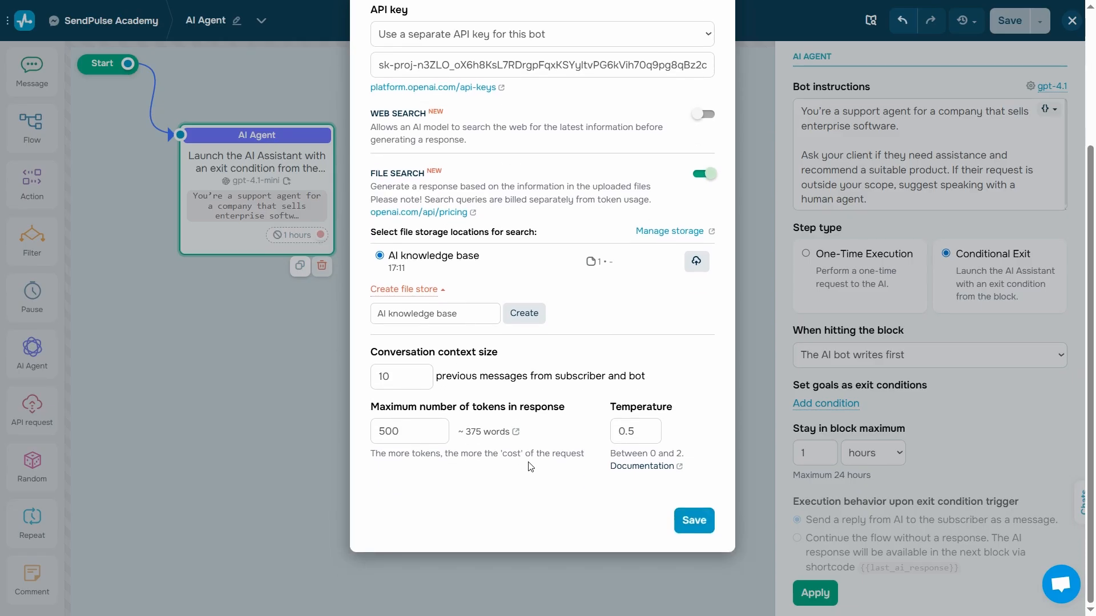
click(419, 433)
key(BackSpace)
key(BackSpace)
key(BackSpace)
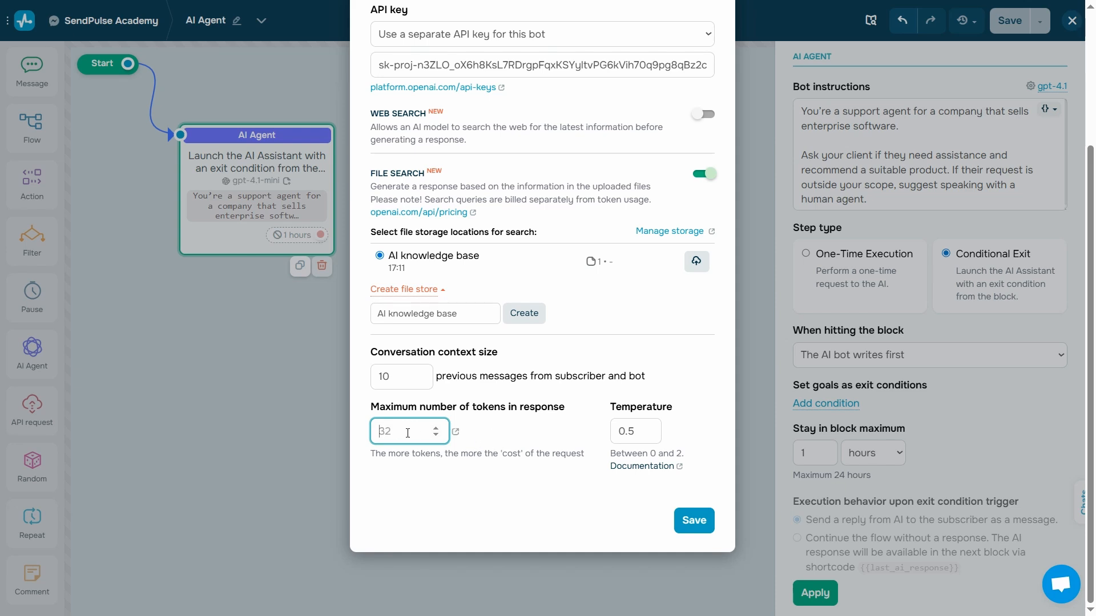
text(80)
click(448, 474)
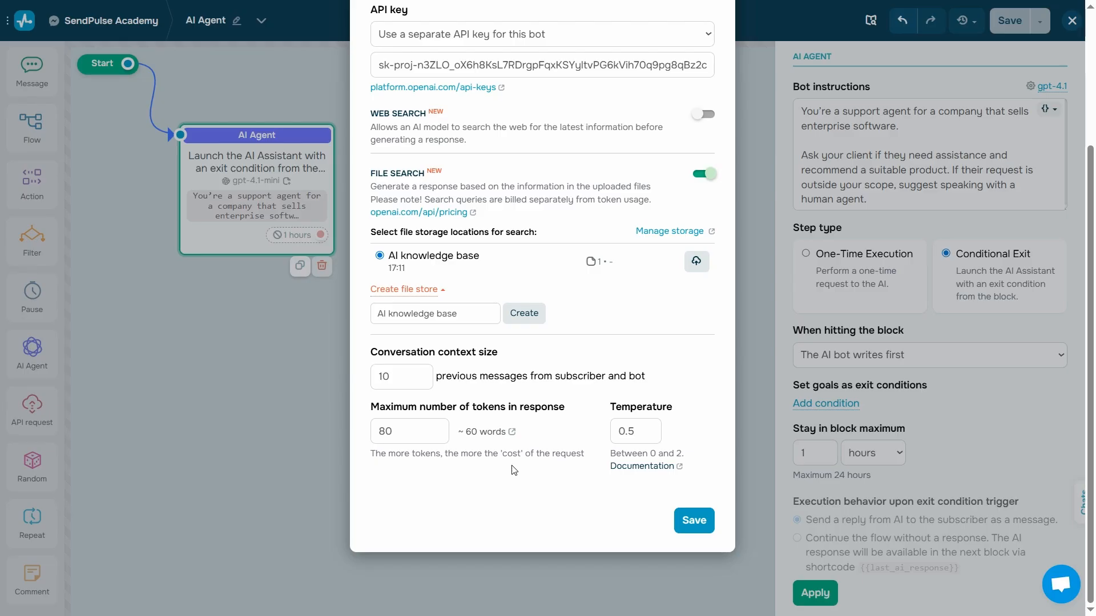
Clear the temperature value and set it to 0.5
click(634, 437)
key(BackSpace)
key(BackSpace)
click(648, 428)
click(648, 428)
click(649, 428)
click(649, 428)
click(649, 428)
click(674, 432)
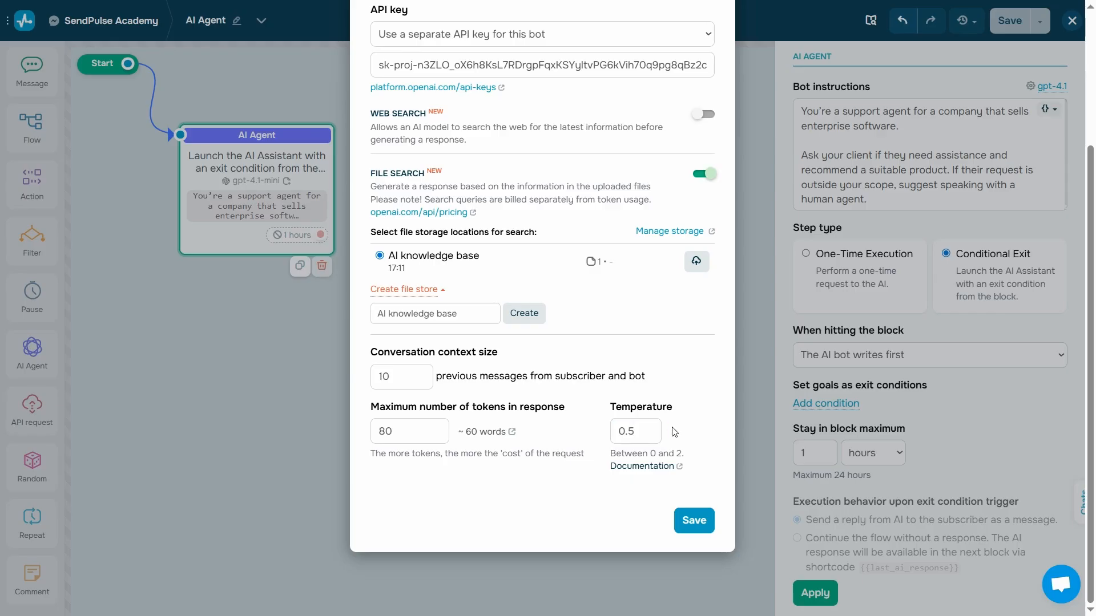